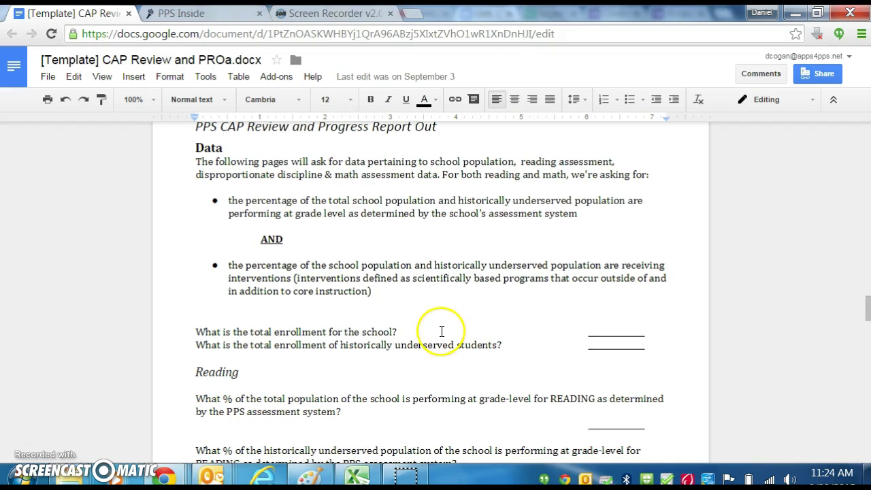
Open the Administrator's Dashboard from the PPS Inside quick links and log in with the saved credentials
{"action": "left_click", "coordinate": [194, 13]}
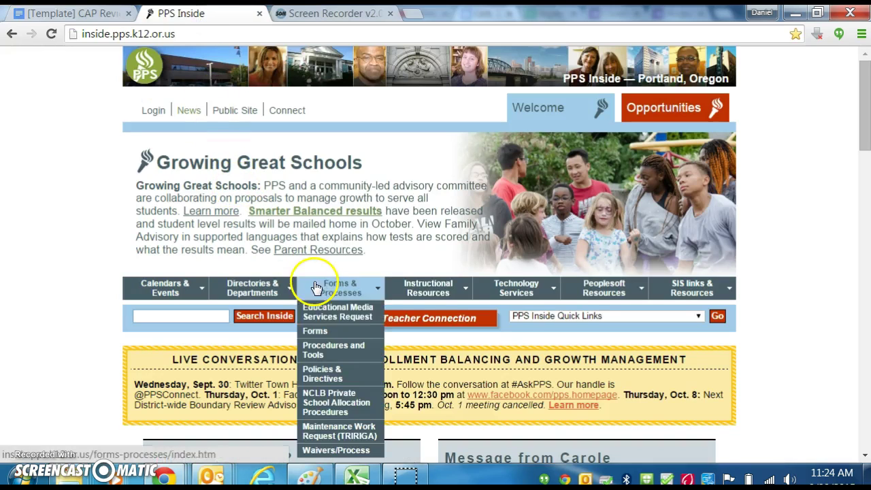
{"action": "left_click", "coordinate": [519, 320]}
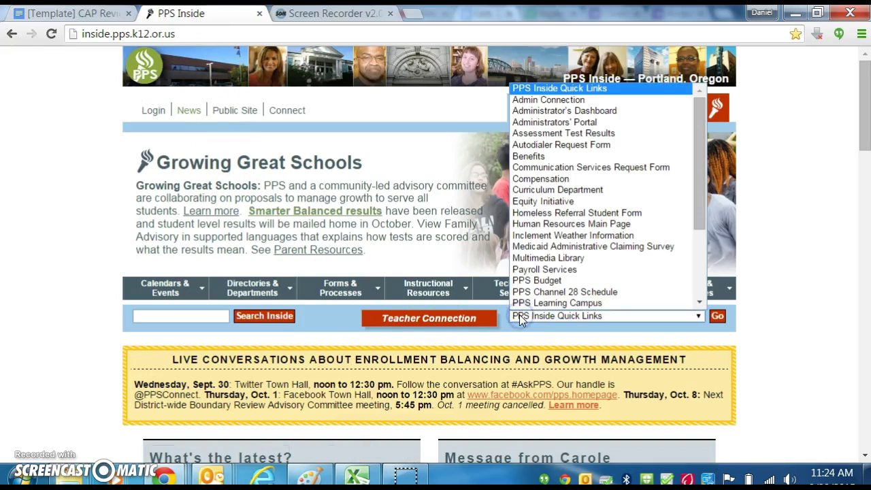
{"action": "left_click", "coordinate": [549, 113]}
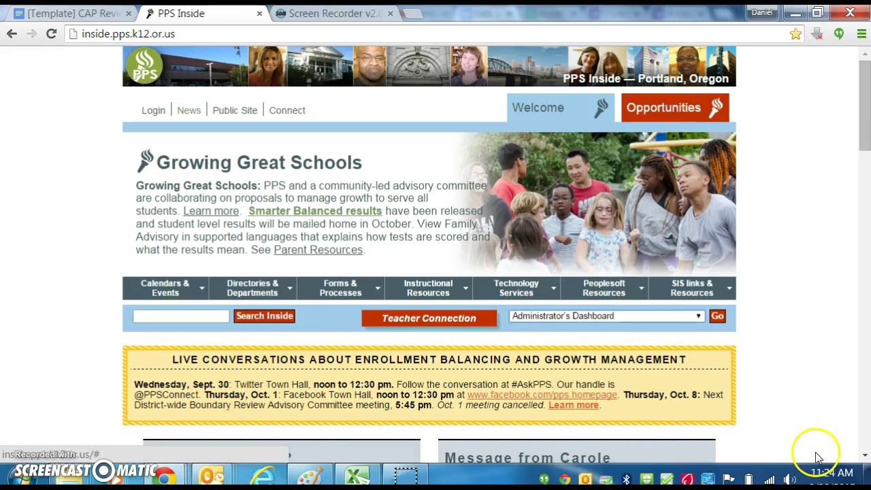
{"action": "left_click", "coordinate": [716, 317]}
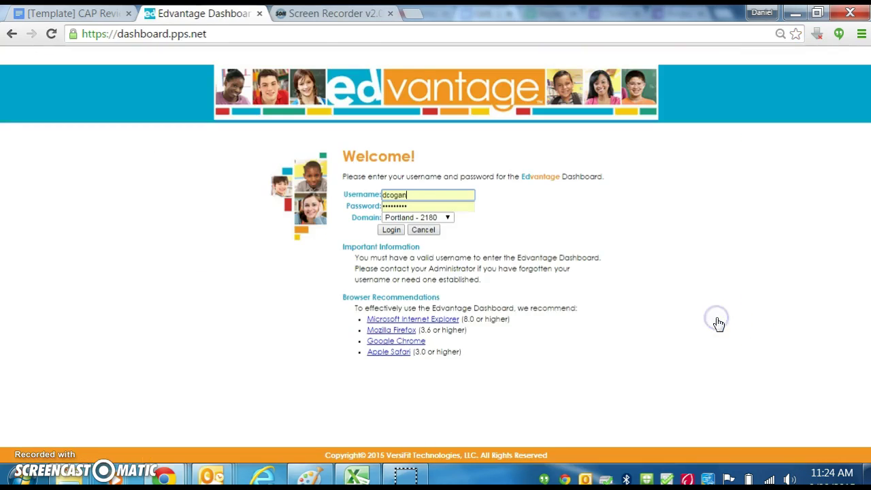
{"action": "left_click", "coordinate": [386, 229]}
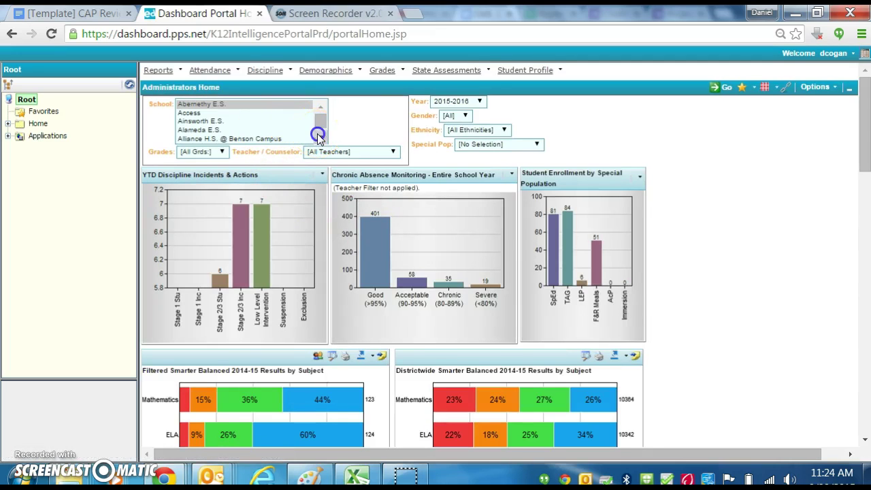
Filter the Administrators Home dashboard to Atkinson E.S. and reload its charts
{"action": "scroll", "coordinate": [320, 138], "scroll_direction": "down", "scroll_amount": 2}
{"action": "left_click", "coordinate": [209, 128]}
{"action": "left_click", "coordinate": [258, 154]}
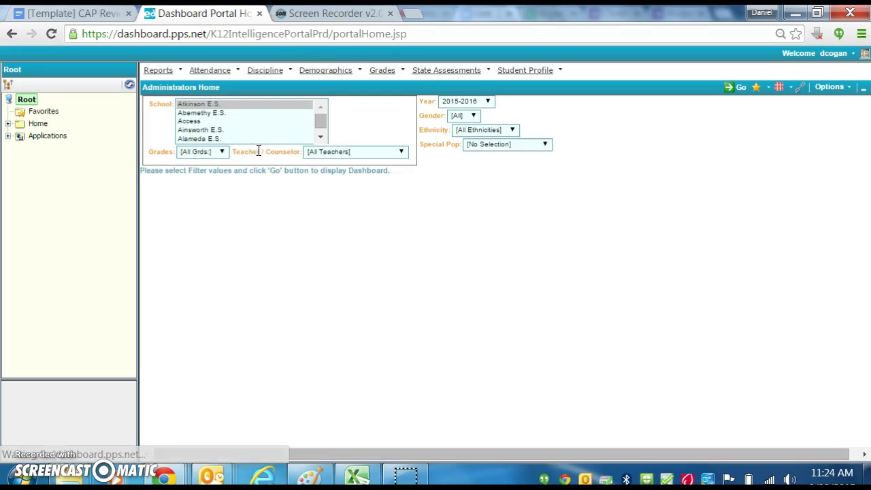
{"action": "left_click", "coordinate": [729, 95]}
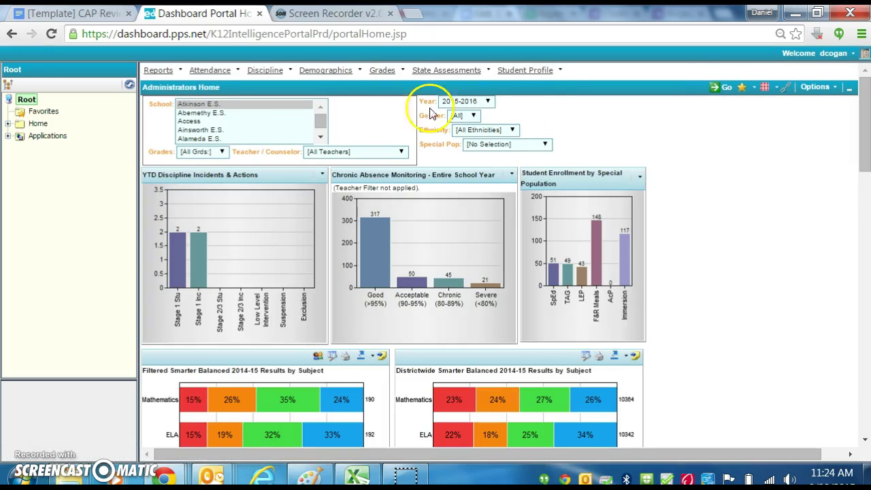
Open the Demographics page and examine the Student Enrollment by Ethnicity chart zoomed with its data table
{"action": "left_click", "coordinate": [310, 72]}
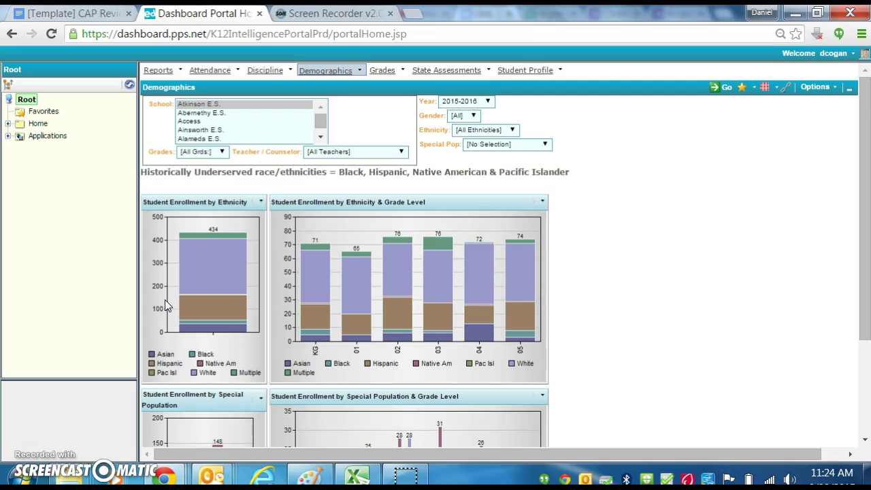
{"action": "left_click", "coordinate": [261, 202]}
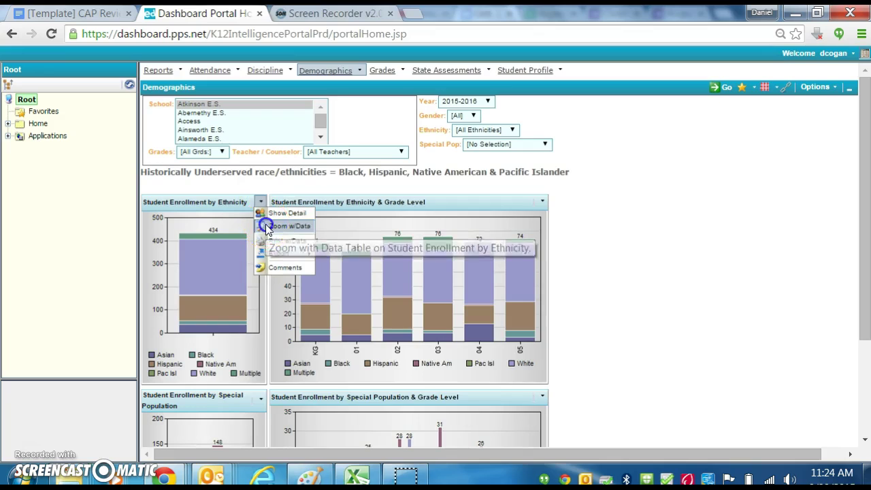
{"action": "left_click", "coordinate": [266, 228]}
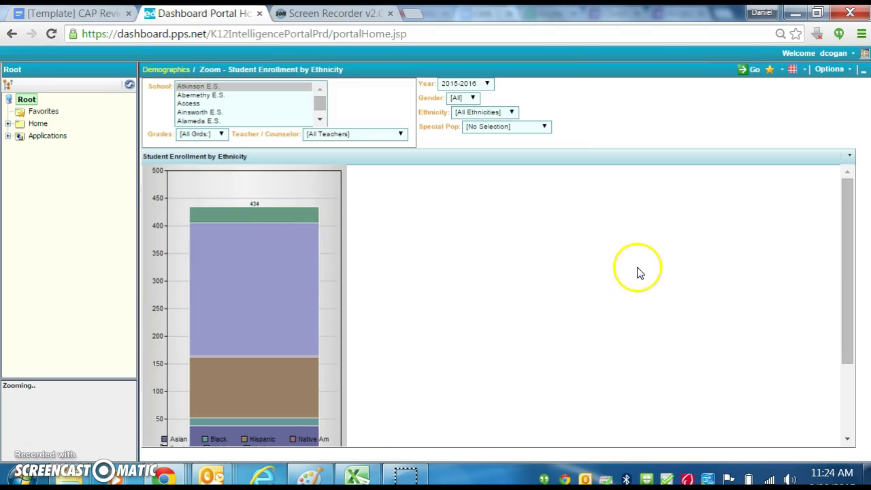
{"action": "left_click_drag", "start_coordinate": [841, 266], "coordinate": [846, 281]}
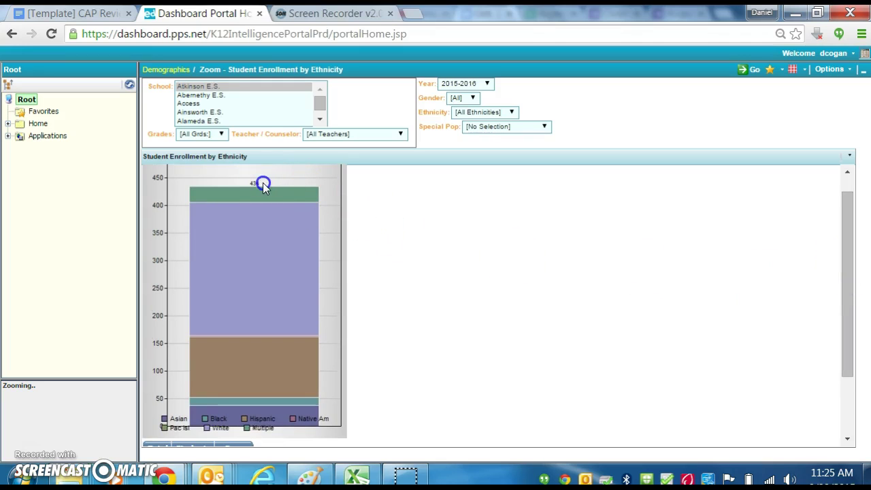
{"action": "left_click_drag", "start_coordinate": [848, 317], "coordinate": [848, 389]}
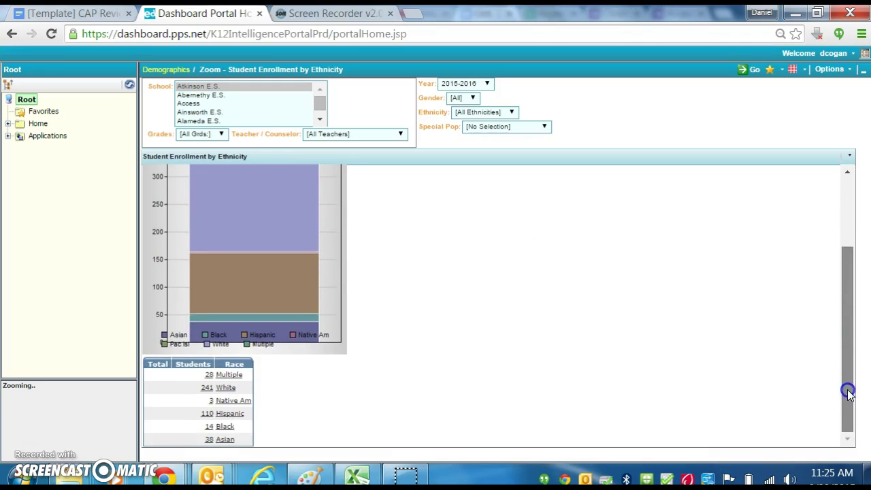
{"action": "left_click", "coordinate": [276, 409]}
{"action": "left_click", "coordinate": [271, 431]}
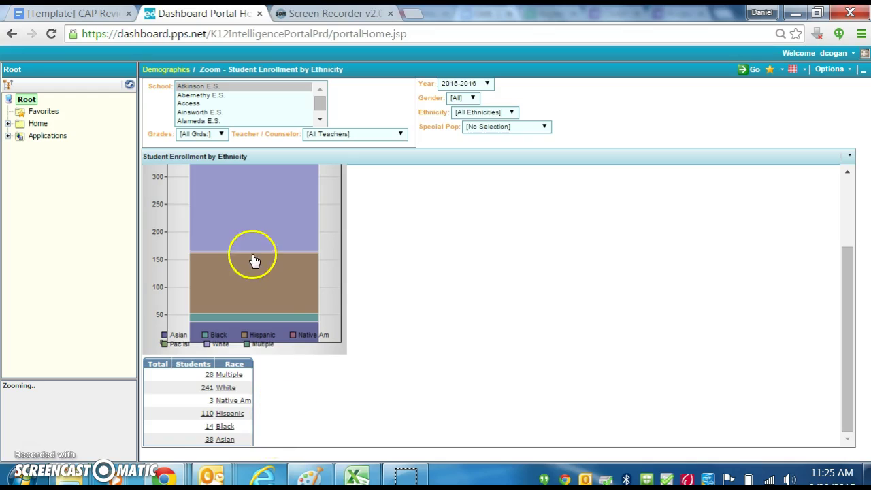
Review the Disproportionate Discipline questions in the CAP Review template in Google Docs, and return to the dashboard
{"action": "left_click", "coordinate": [51, 14]}
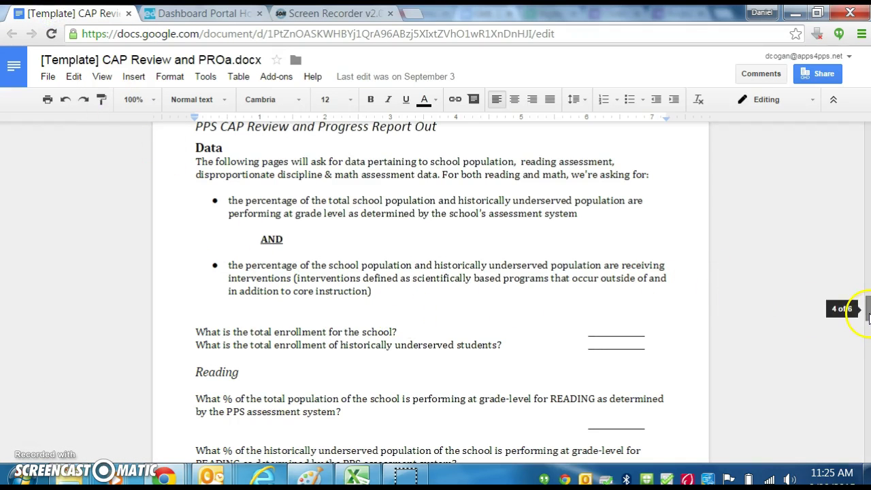
{"action": "left_click_drag", "start_coordinate": [868, 317], "coordinate": [869, 366]}
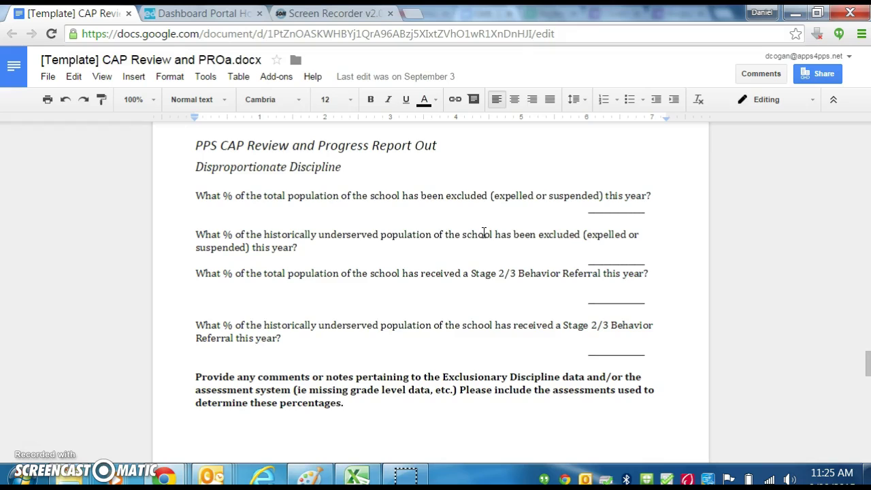
{"action": "left_click", "coordinate": [203, 13]}
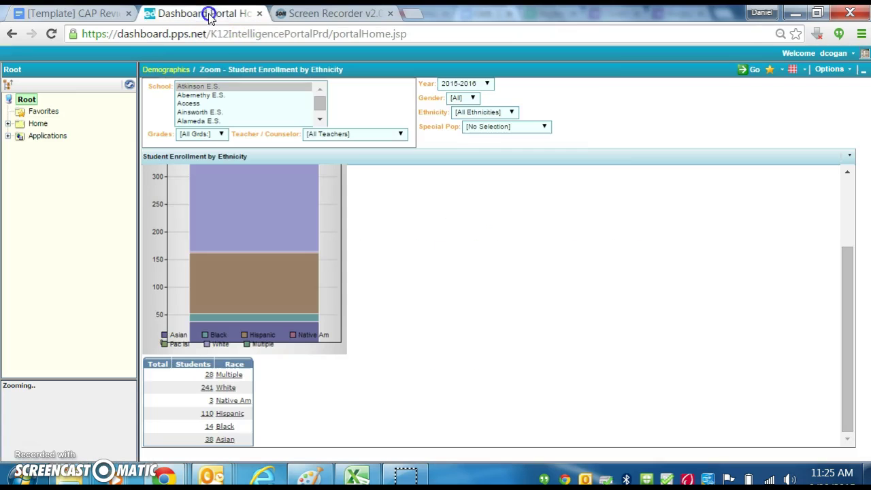
Run the Discipline Cluster Report for the Franklin cluster from the custom reports, and minimize the report window
{"action": "left_click", "coordinate": [11, 34]}
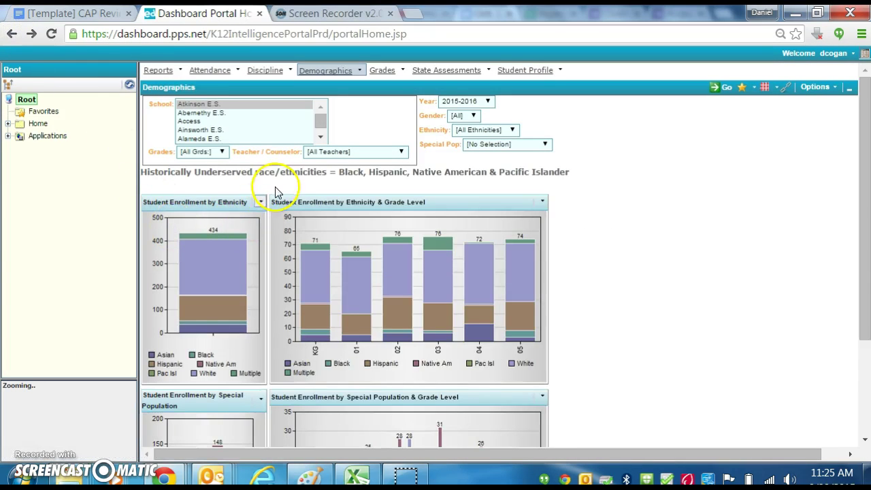
{"action": "left_click", "coordinate": [149, 70]}
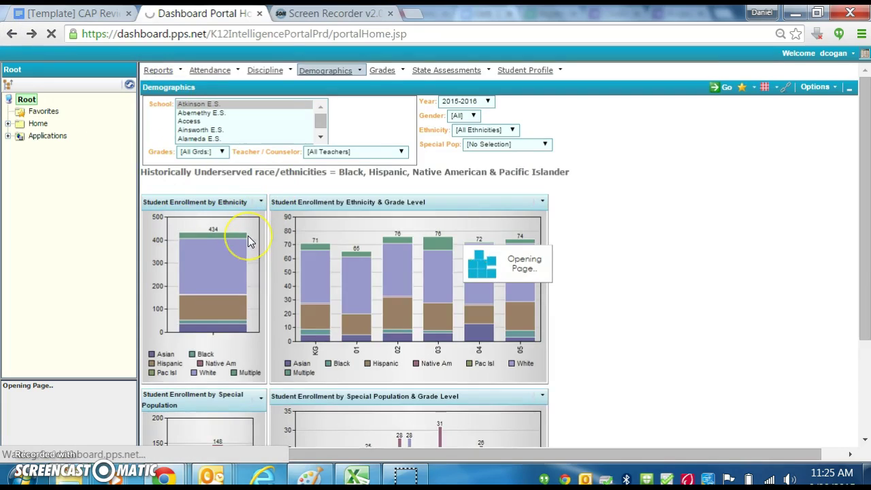
{"action": "left_click_drag", "start_coordinate": [861, 218], "coordinate": [866, 359]}
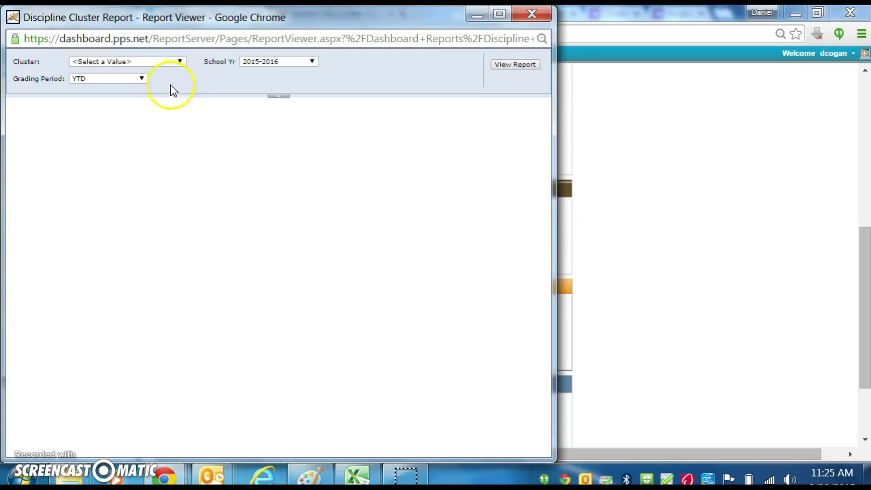
{"action": "left_click", "coordinate": [170, 61]}
{"action": "left_click", "coordinate": [162, 101]}
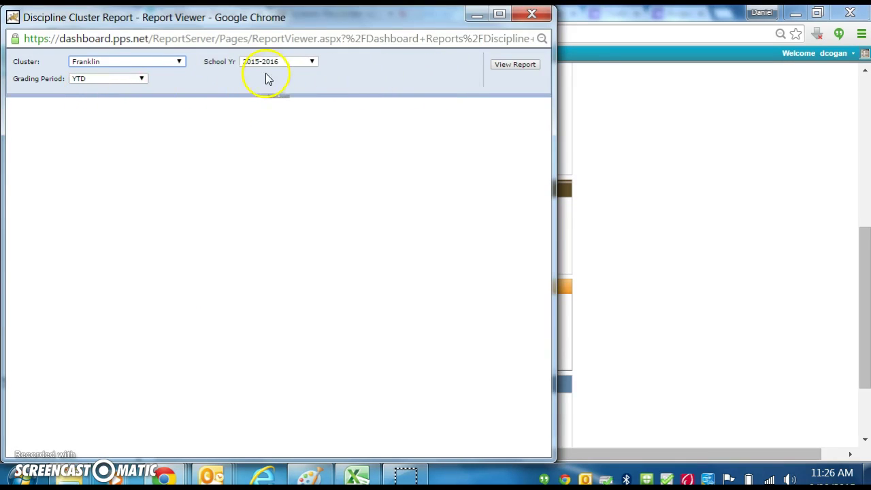
{"action": "left_click", "coordinate": [515, 65]}
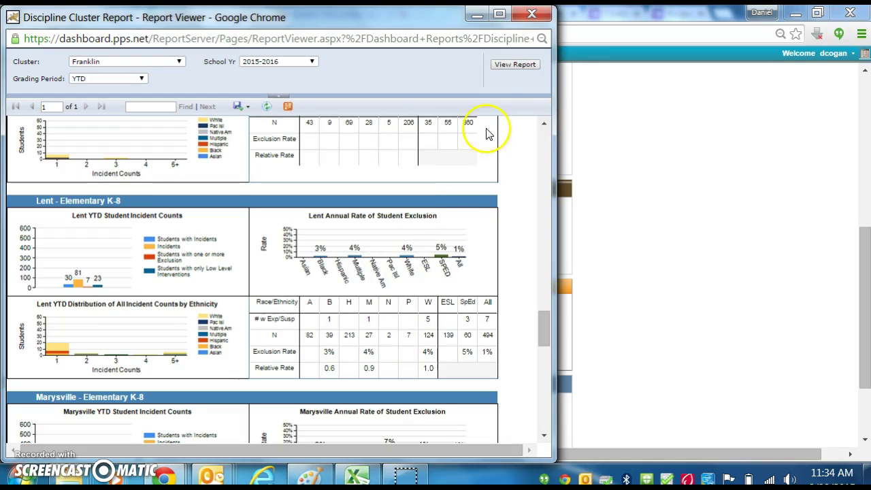
{"action": "left_click", "coordinate": [477, 14]}
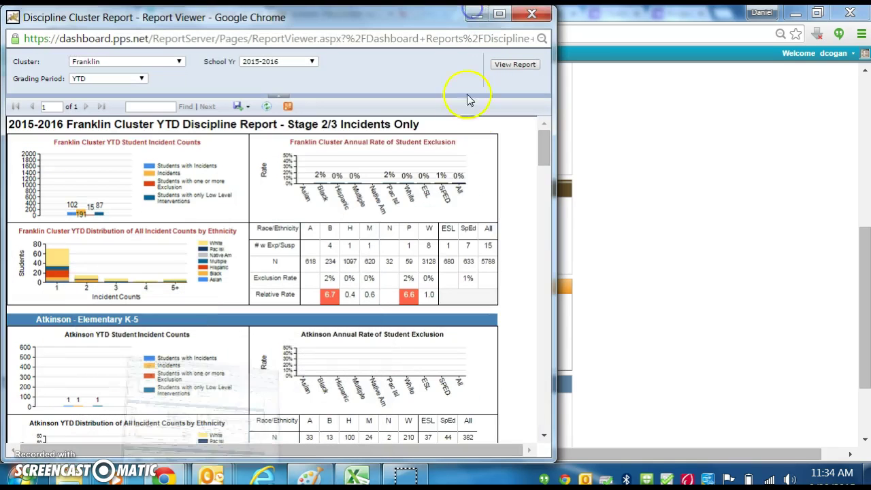
{"action": "left_click", "coordinate": [478, 14]}
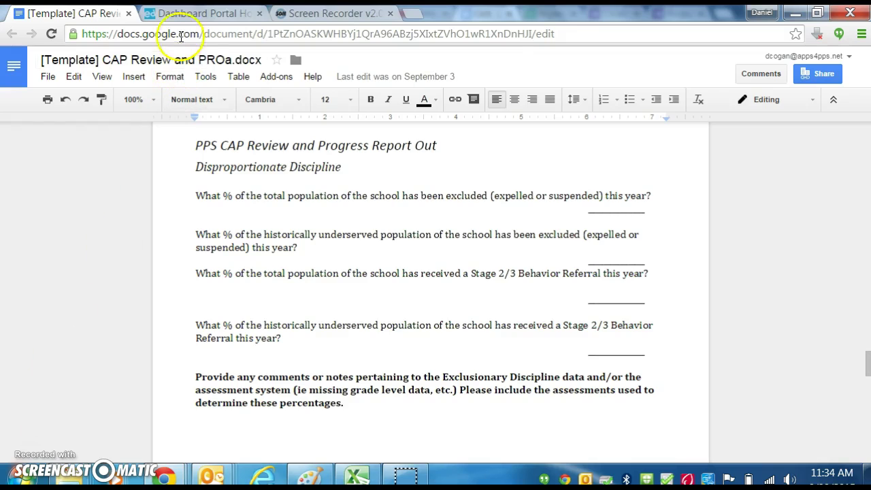
Open the dashboard's Discipline page and examine the Incident/Referral Risk Index chart for Atkinson E.S
{"action": "left_click", "coordinate": [189, 15]}
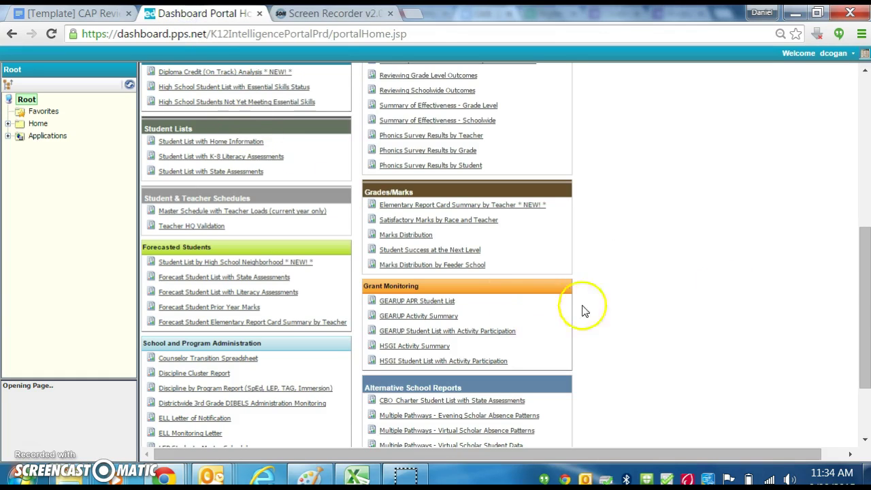
{"action": "left_click_drag", "start_coordinate": [863, 295], "coordinate": [834, 148]}
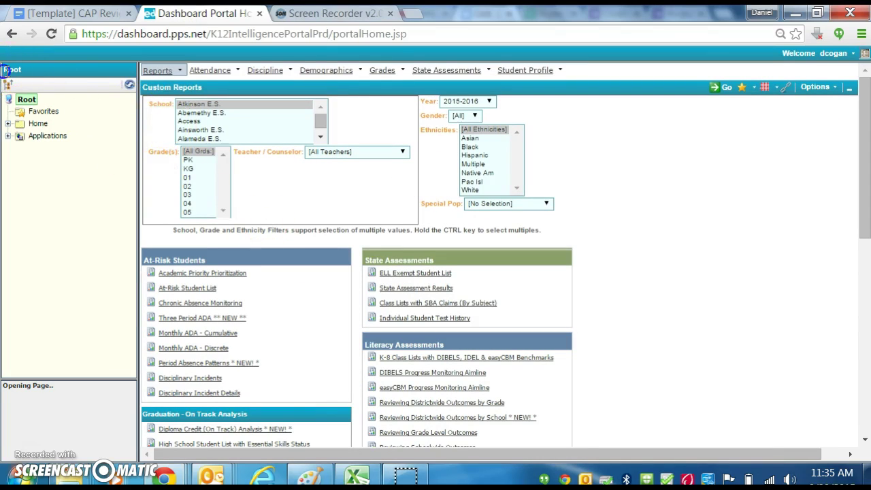
{"action": "left_click", "coordinate": [264, 75]}
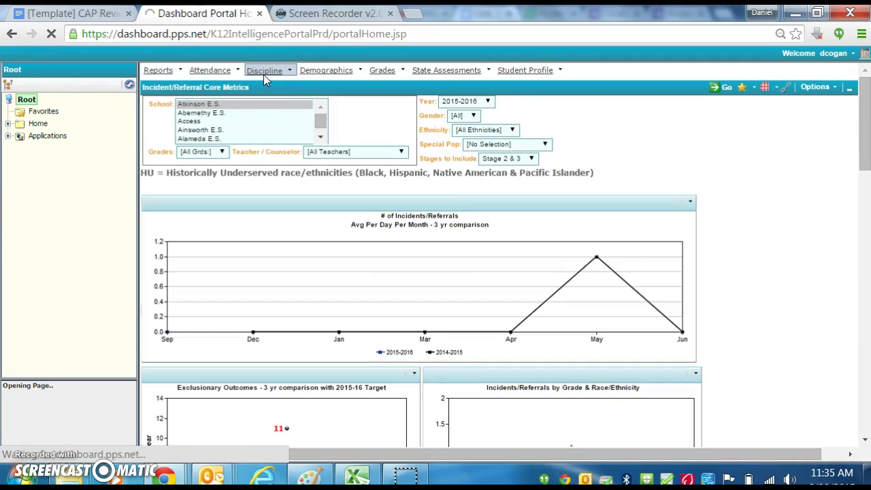
{"action": "left_click_drag", "start_coordinate": [864, 136], "coordinate": [856, 409]}
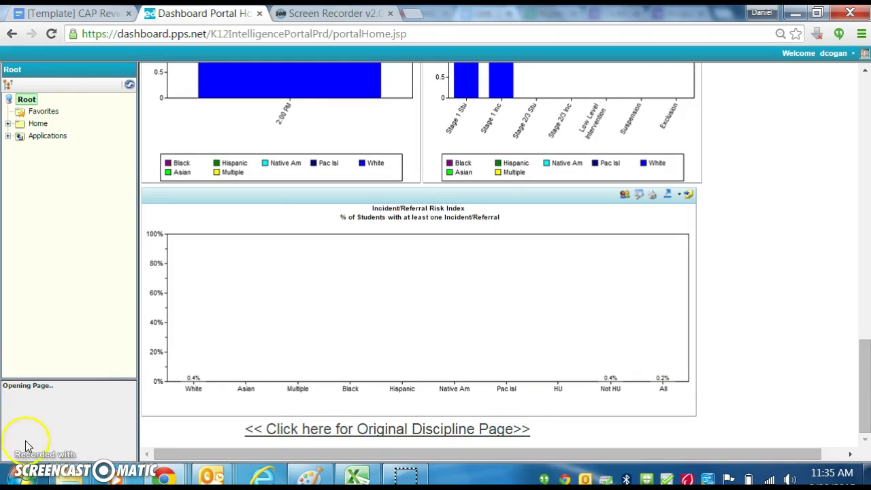
Review the Reading questions in the CAP Review template in Google Docs, and return to the dashboard
{"action": "key", "text": "ctrl+shift+Tab"}
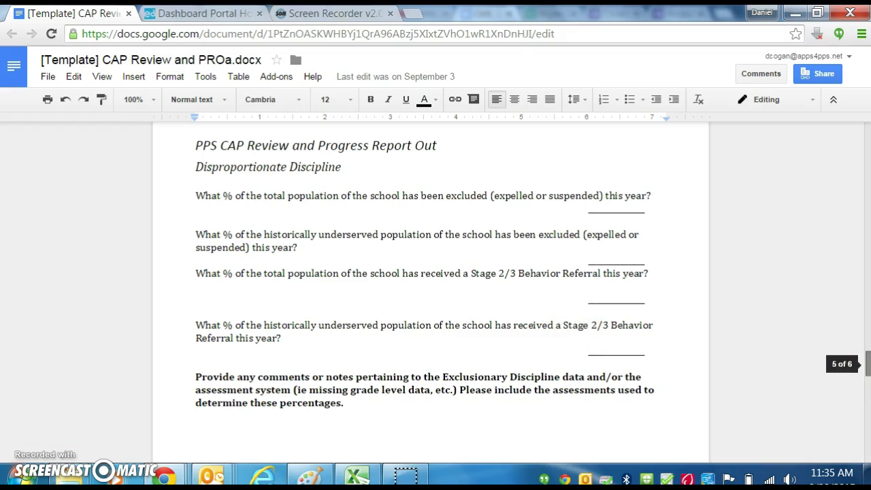
{"action": "left_click_drag", "start_coordinate": [868, 367], "coordinate": [856, 325]}
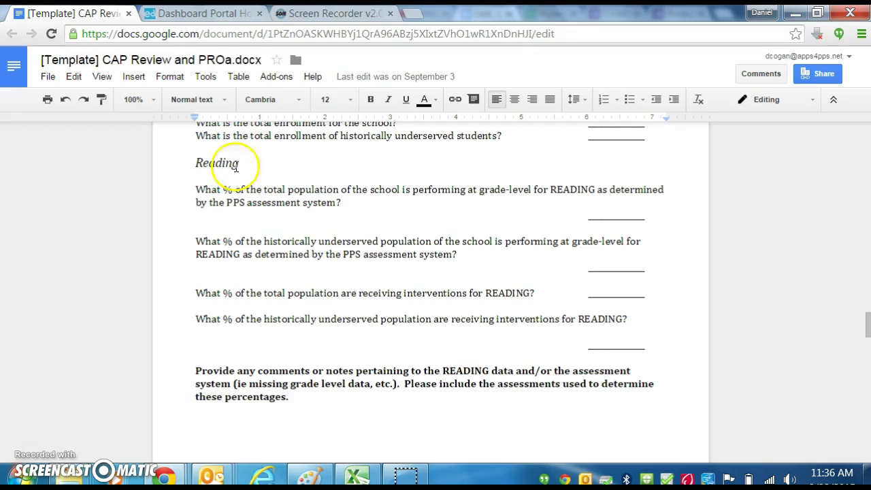
{"action": "left_click", "coordinate": [221, 14]}
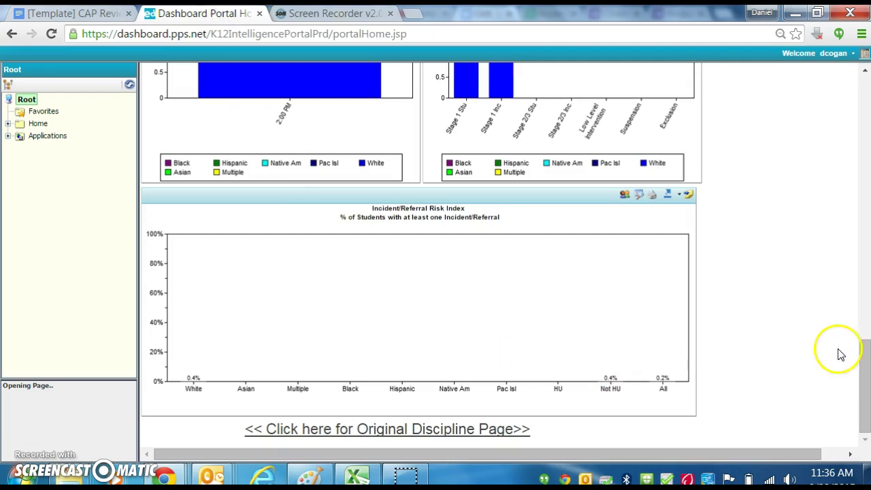
Run the Reviewing Schoolwide Outcomes report for Atkinson E.S., comparing Fall to Winter, and go to its second page
{"action": "left_click_drag", "start_coordinate": [859, 356], "coordinate": [820, 86]}
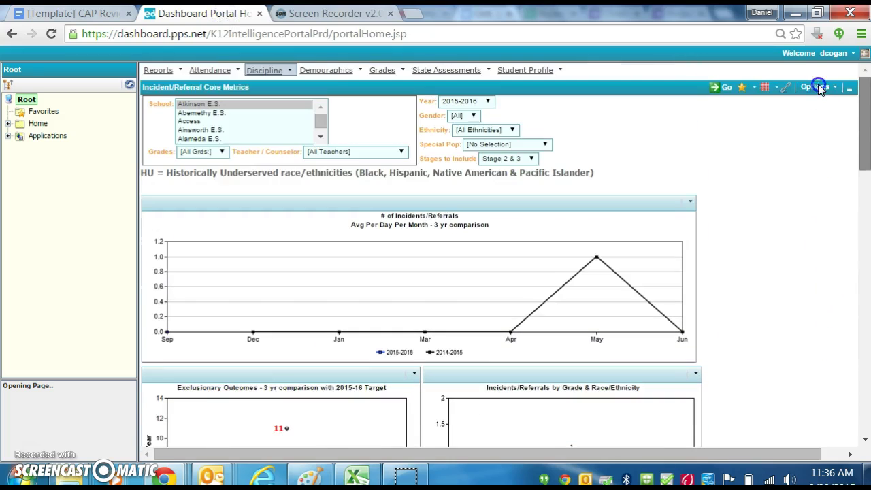
{"action": "left_click", "coordinate": [159, 70]}
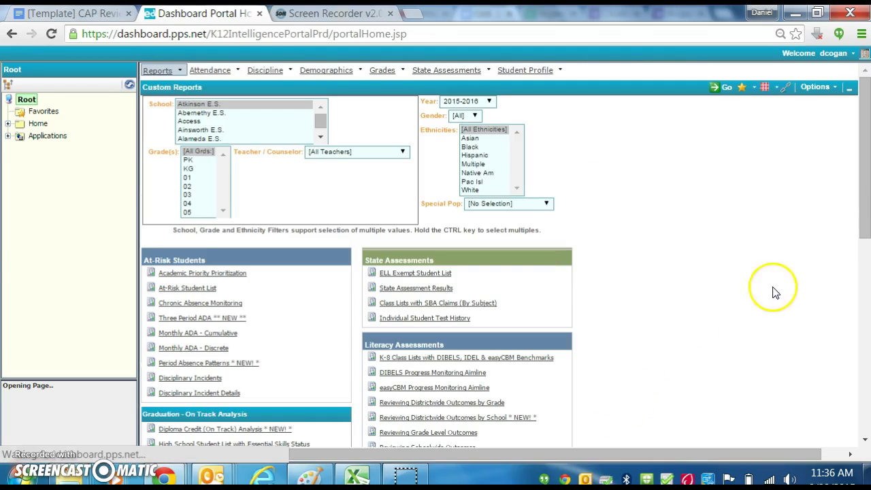
{"action": "left_click_drag", "start_coordinate": [855, 184], "coordinate": [857, 254]}
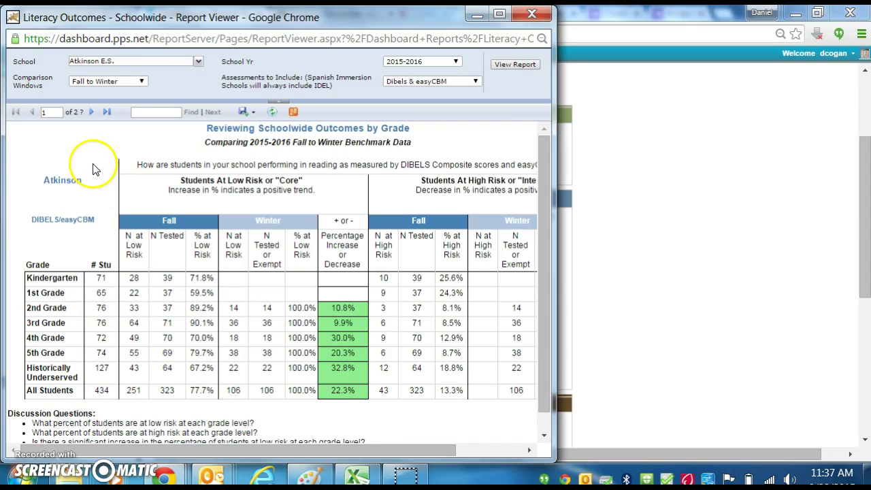
{"action": "left_click", "coordinate": [91, 114]}
{"action": "left_click", "coordinate": [92, 120]}
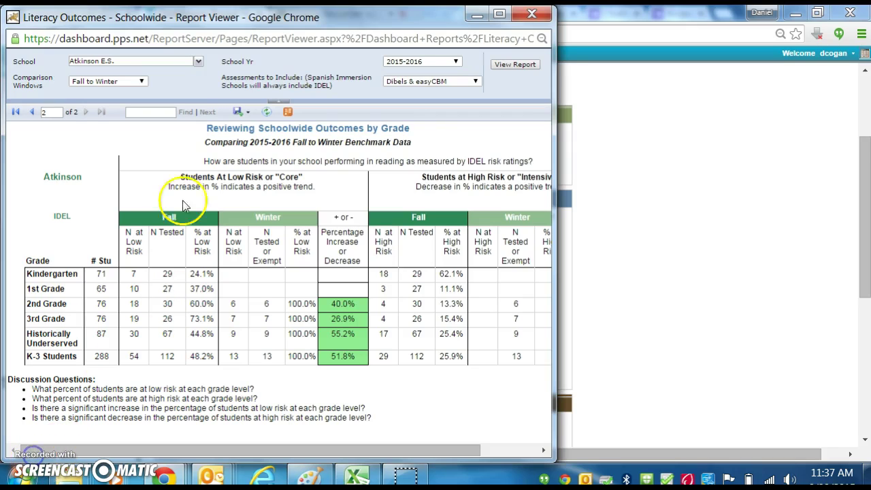
Check the export options of the schoolwide literacy report and return to the custom reports list
{"action": "left_click", "coordinate": [249, 113]}
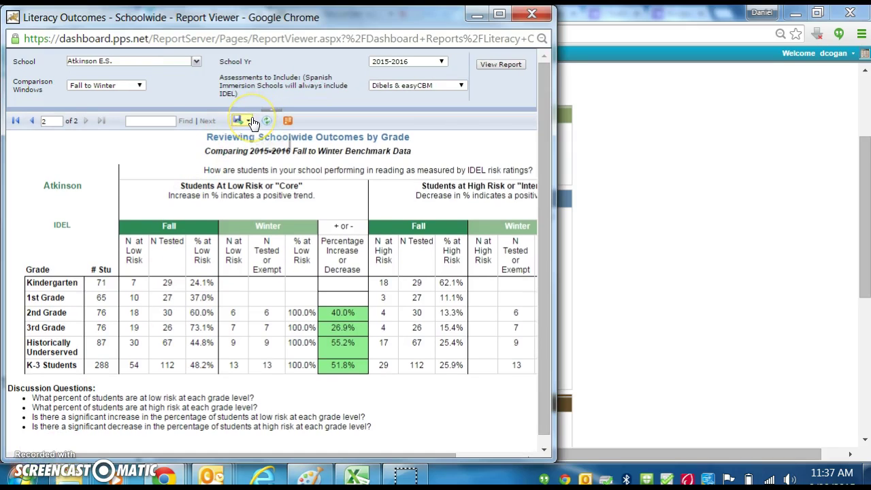
{"action": "left_click", "coordinate": [252, 121]}
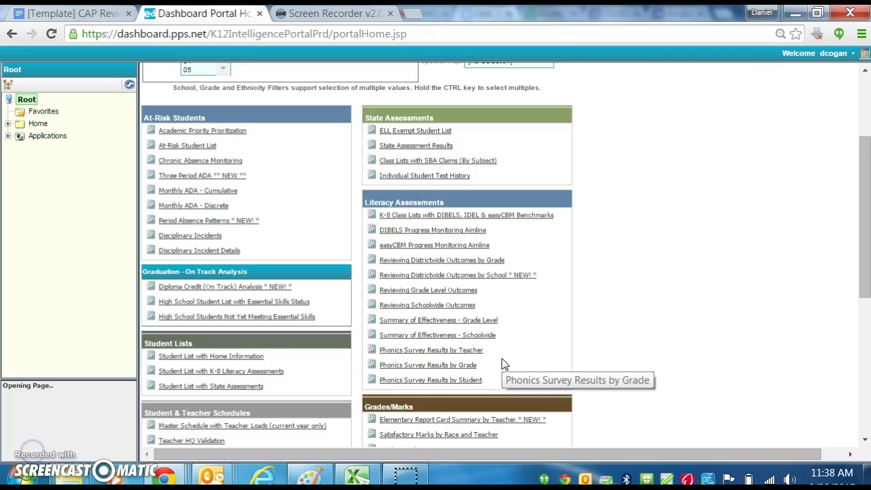
{"action": "left_click", "coordinate": [513, 315]}
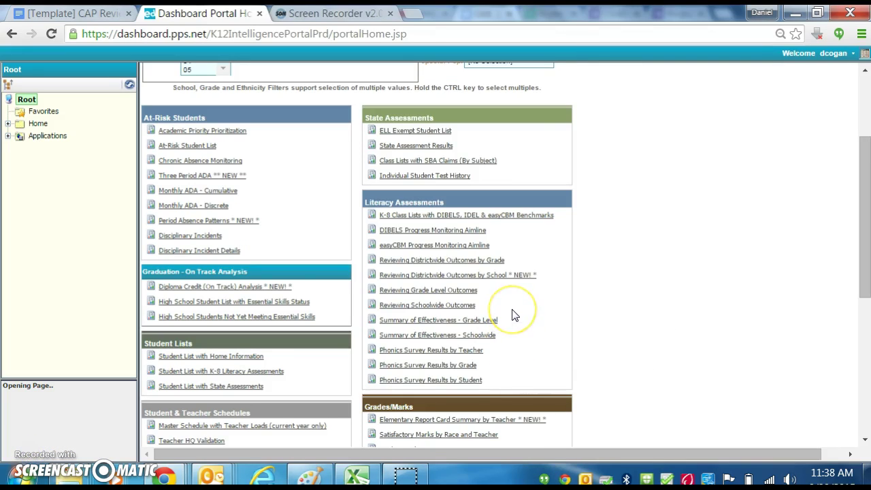